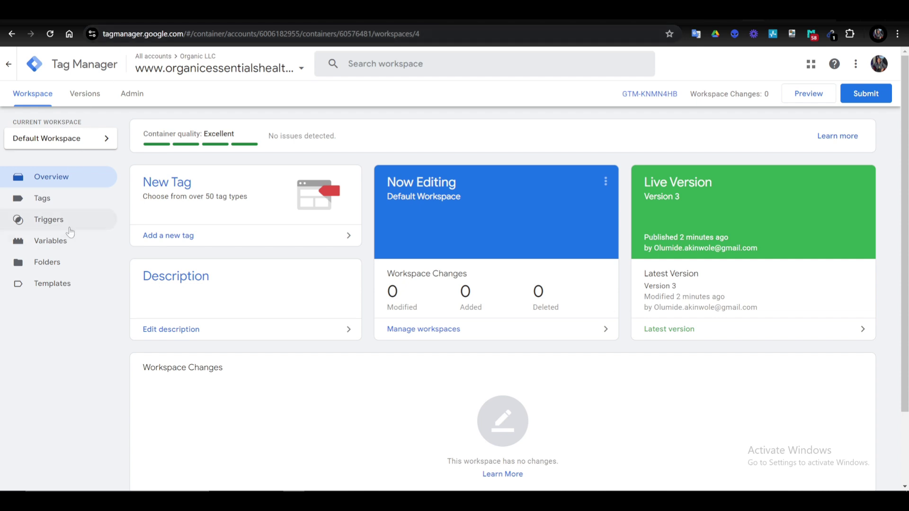
Show the workspace's Tags list with the Meta Pixel and TUTORIAL tags
click(44, 207)
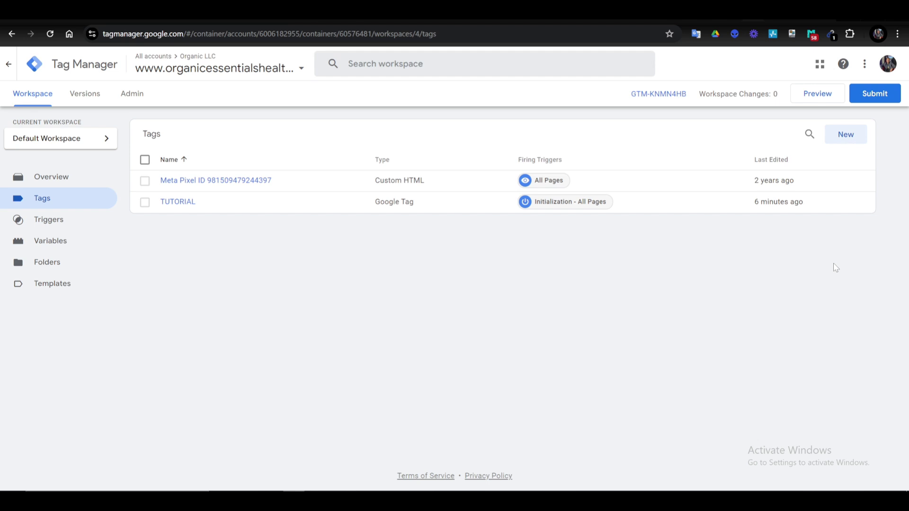
Create a new tag and rename it from Untitled Tag to FIRST TAG
click(846, 138)
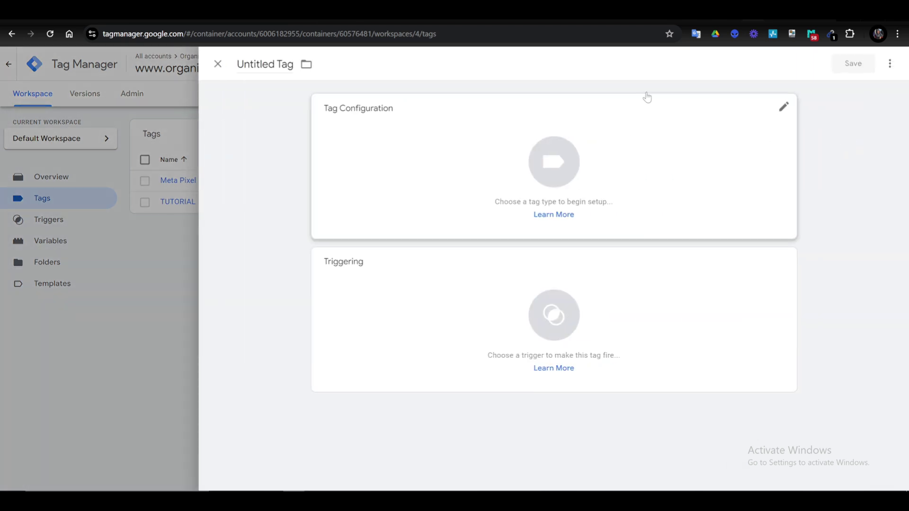
click(295, 71)
click(285, 71)
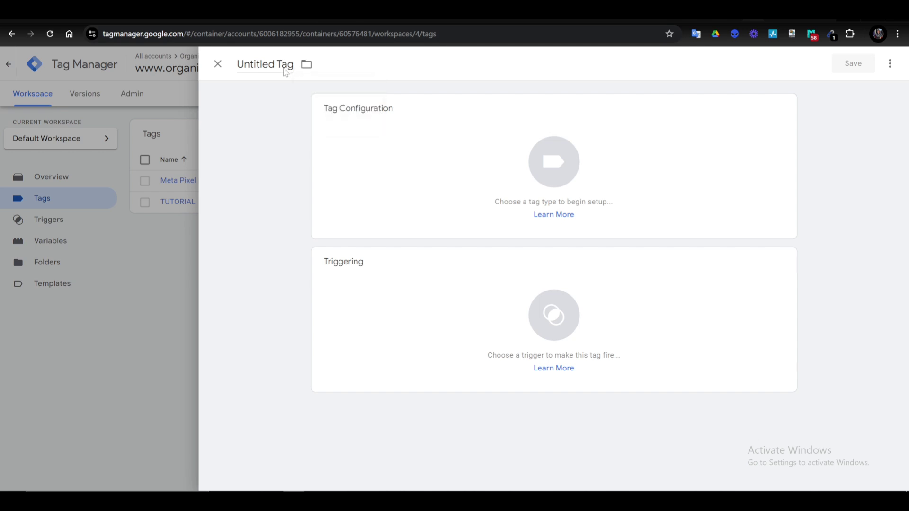
click(284, 71)
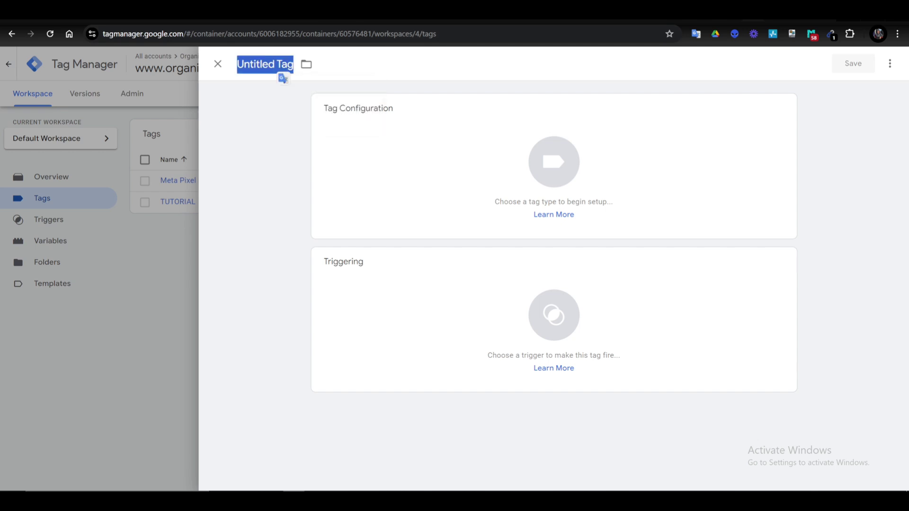
key(BackSpace)
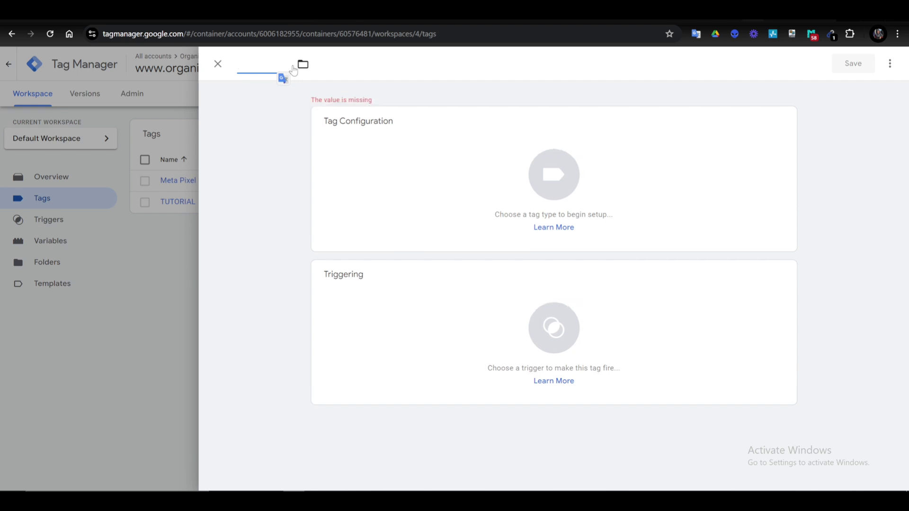
text(FIRST TAG)
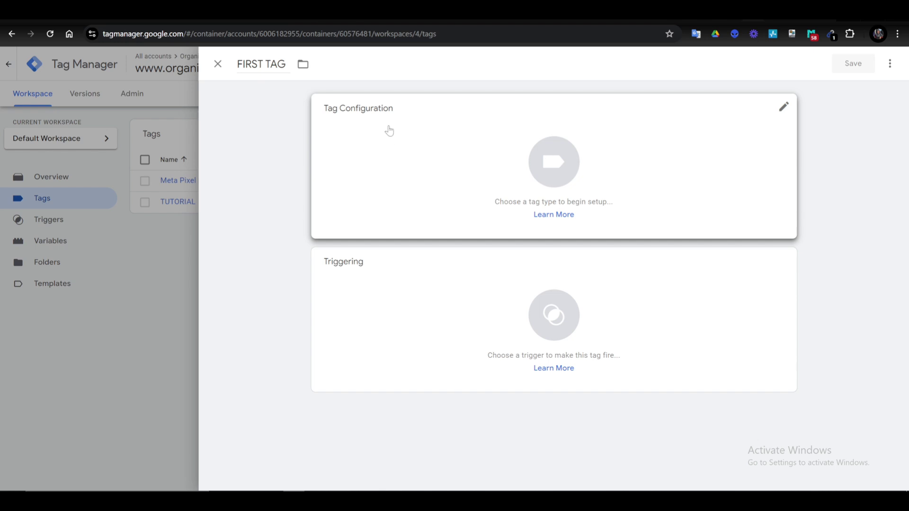
Find the Facebook Pixel community template, add it to the workspace, and use it as the tag type
click(783, 108)
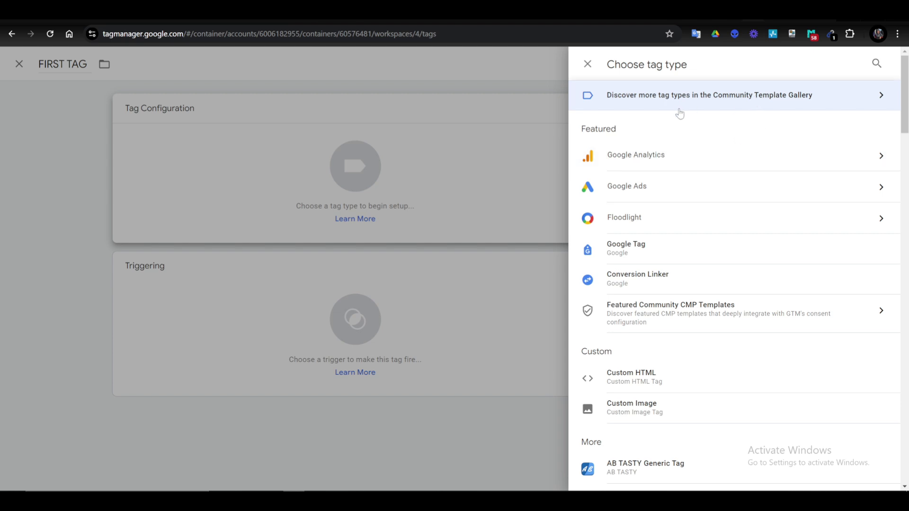
click(728, 99)
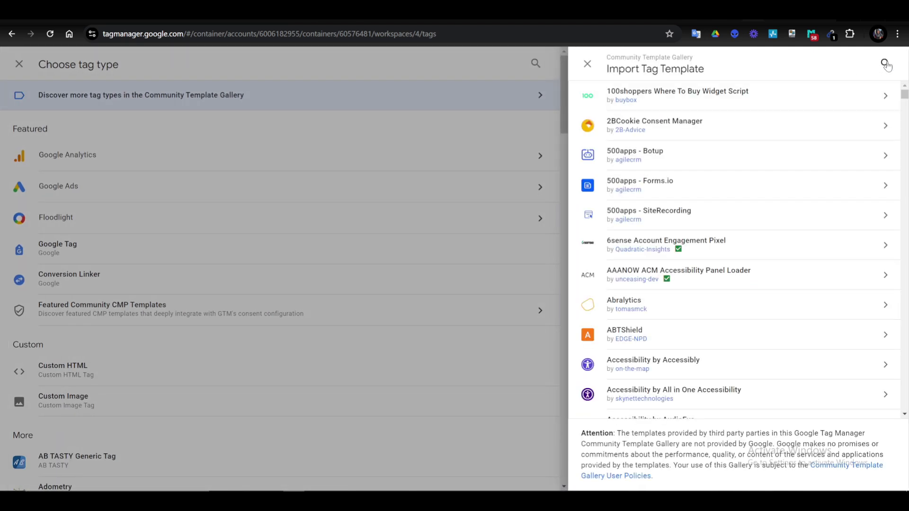
click(885, 64)
text(F)
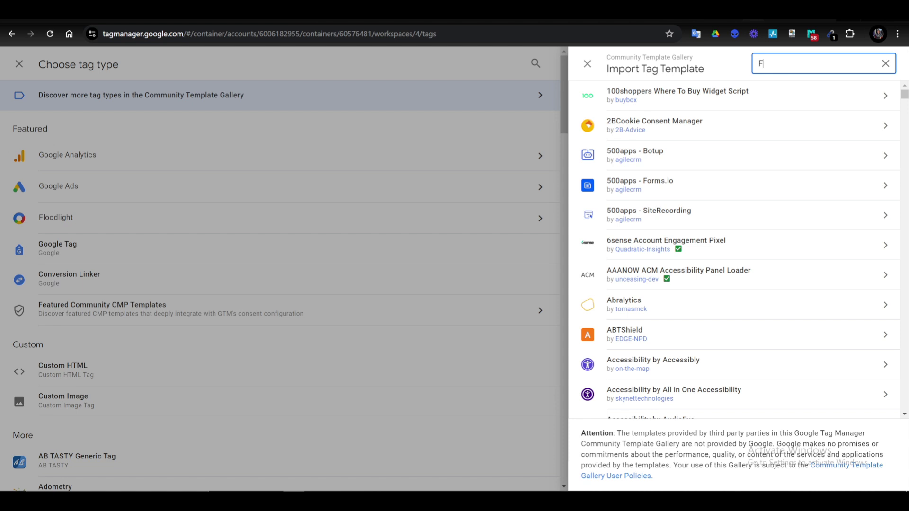
text(ACEBP)
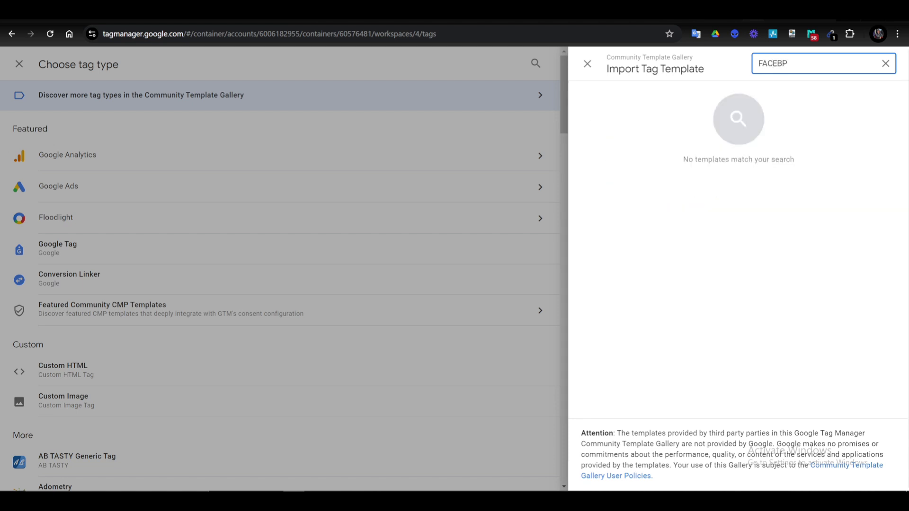
key(BackSpace)
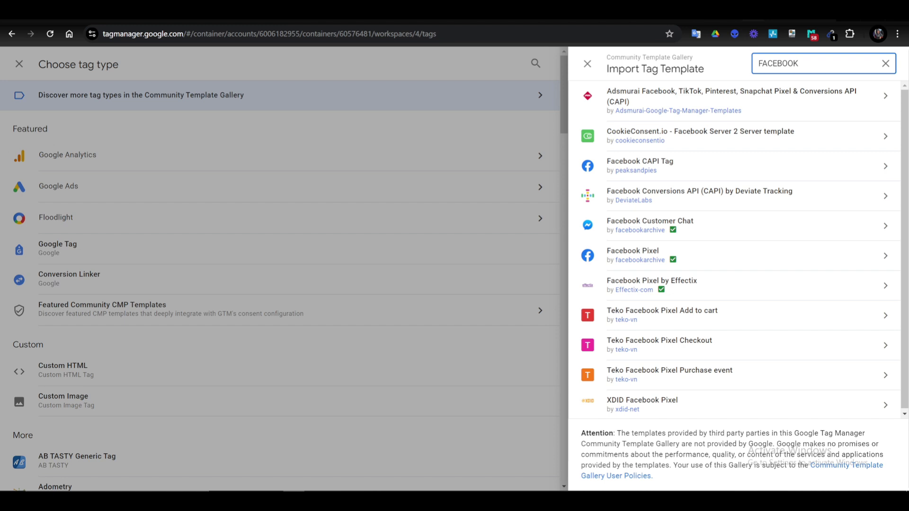
click(713, 260)
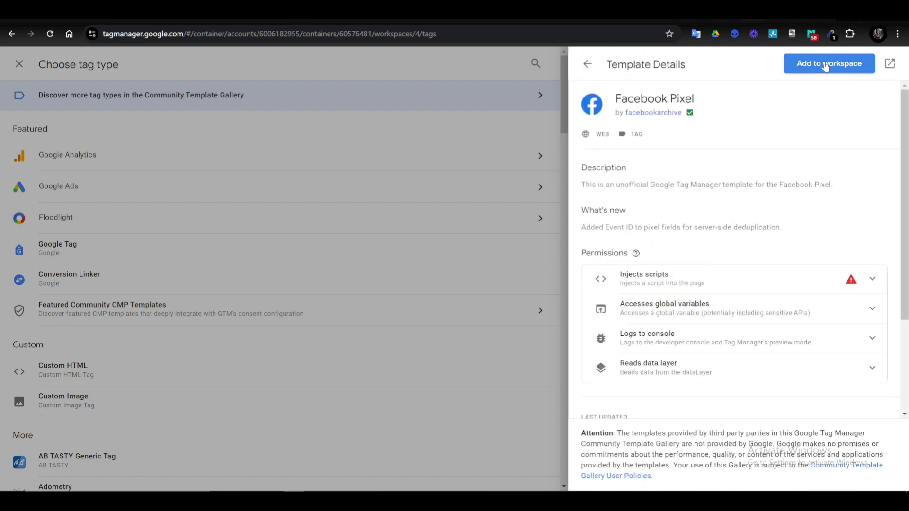
click(825, 65)
click(597, 320)
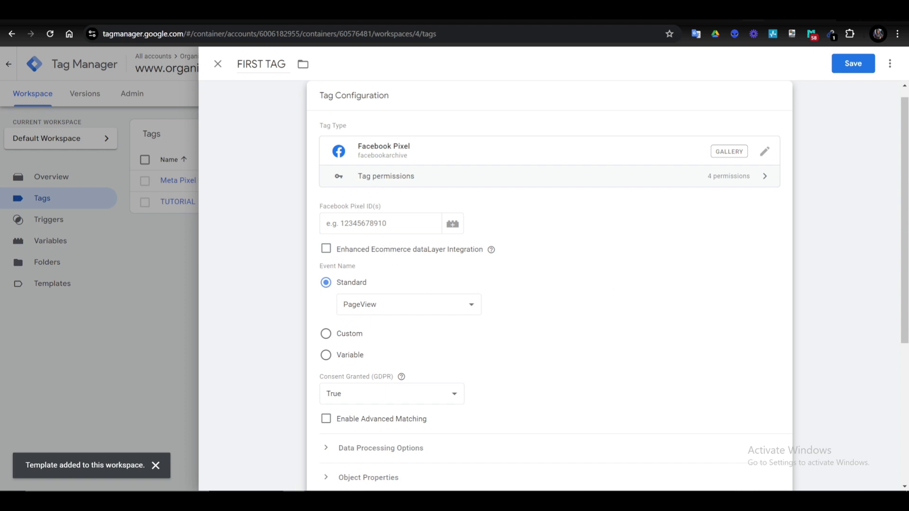
Paste the Facebook Pixel ID into the pixel ID field
click(380, 223)
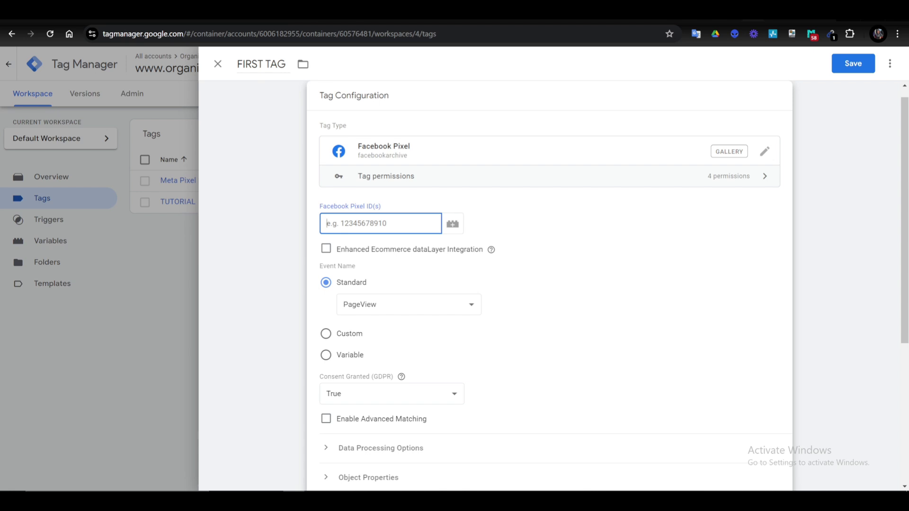
right_click(355, 222)
click(397, 325)
Turn on advanced matching for the pixel
scroll(560, 291, down, 1)
mouse_move(491, 196)
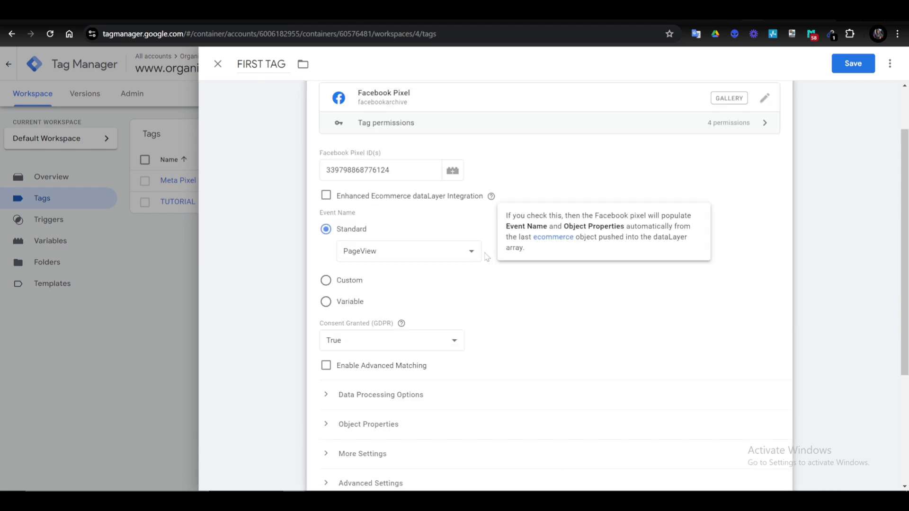
scroll(423, 289, down, 2)
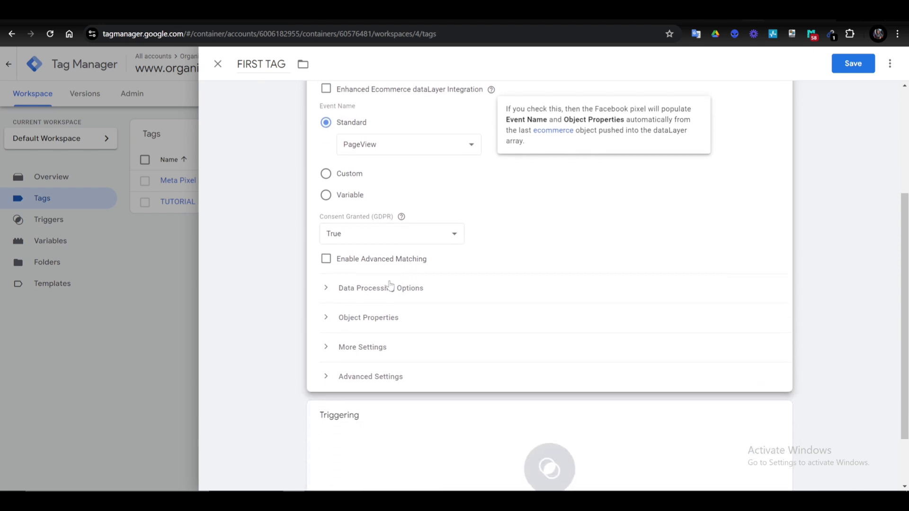
click(326, 259)
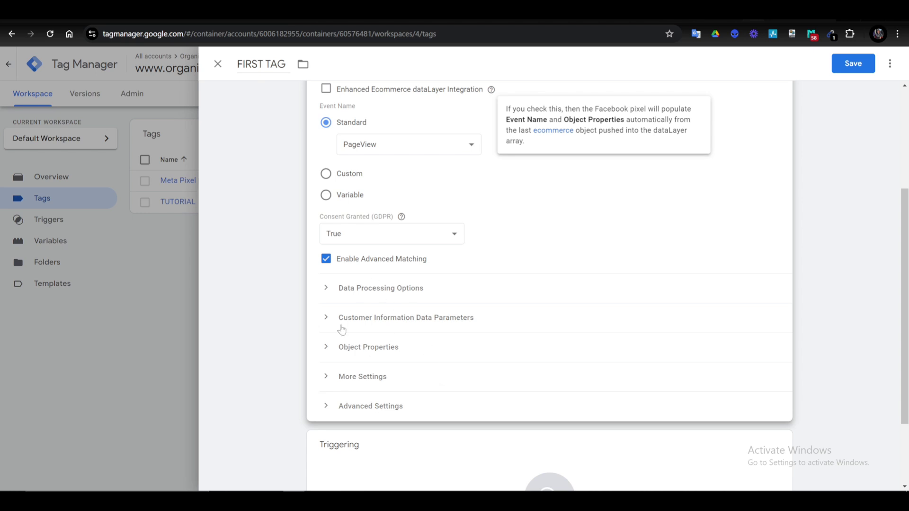
Expand the tag's Advanced Settings and scroll down to the Triggering card
click(360, 405)
scroll(350, 331, down, 4)
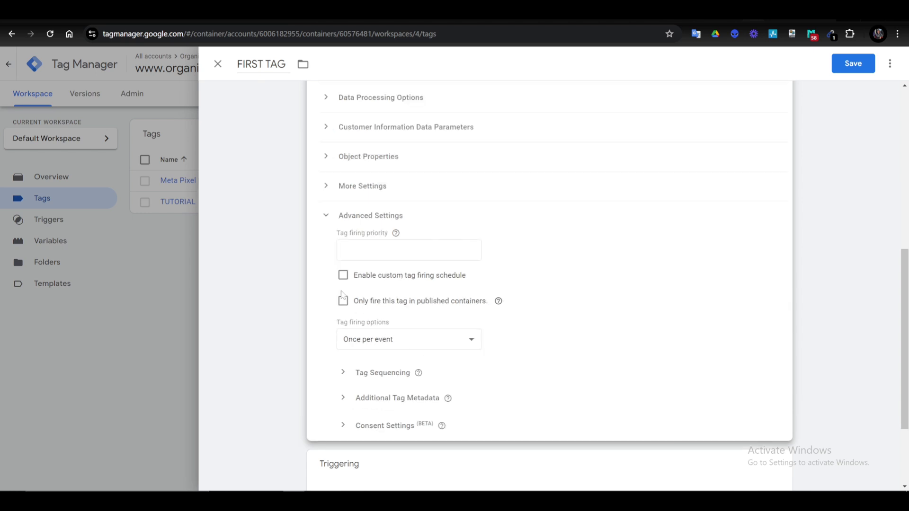
mouse_move(396, 237)
scroll(411, 378, down, 3)
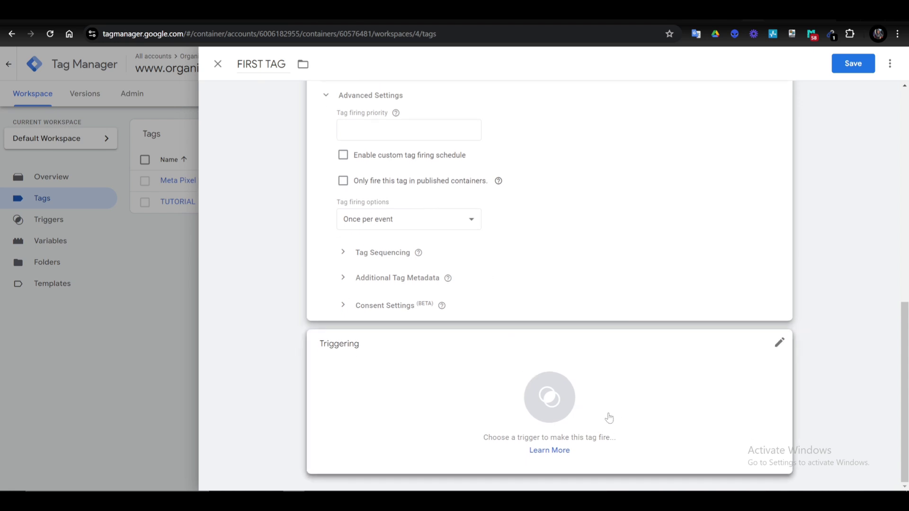
Open the trigger picker, start a new trigger, then discard it without choosing a type
click(779, 343)
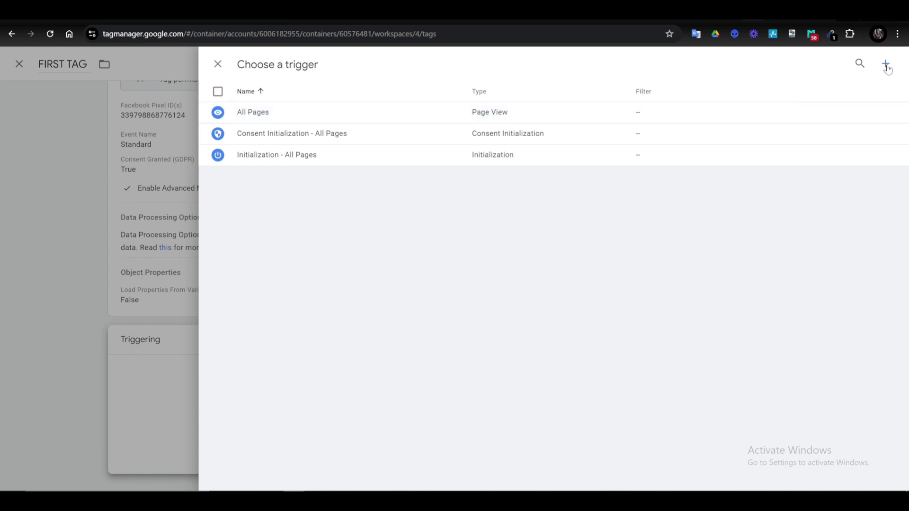
click(886, 65)
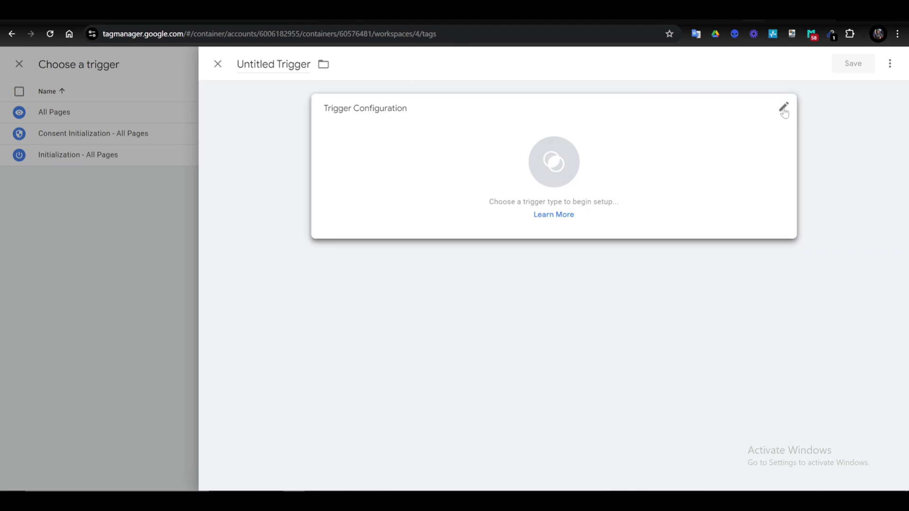
click(782, 111)
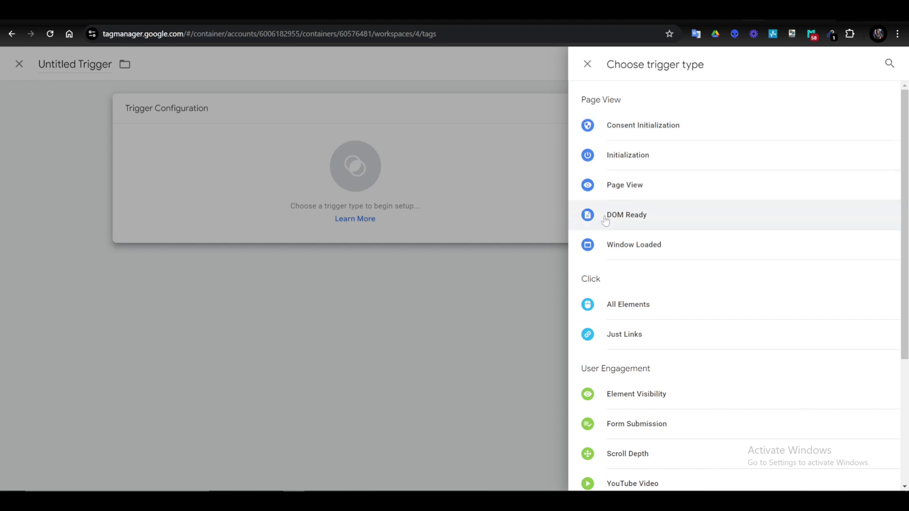
scroll(664, 254, down, 4)
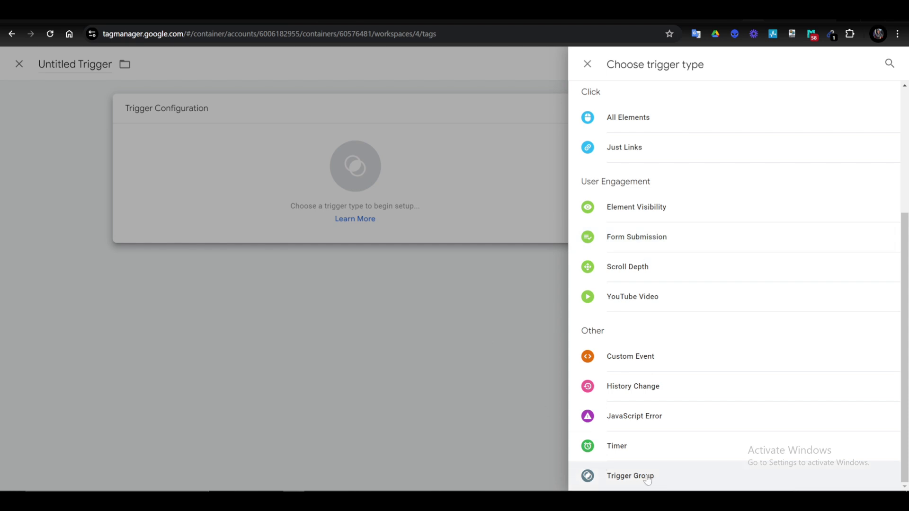
click(521, 327)
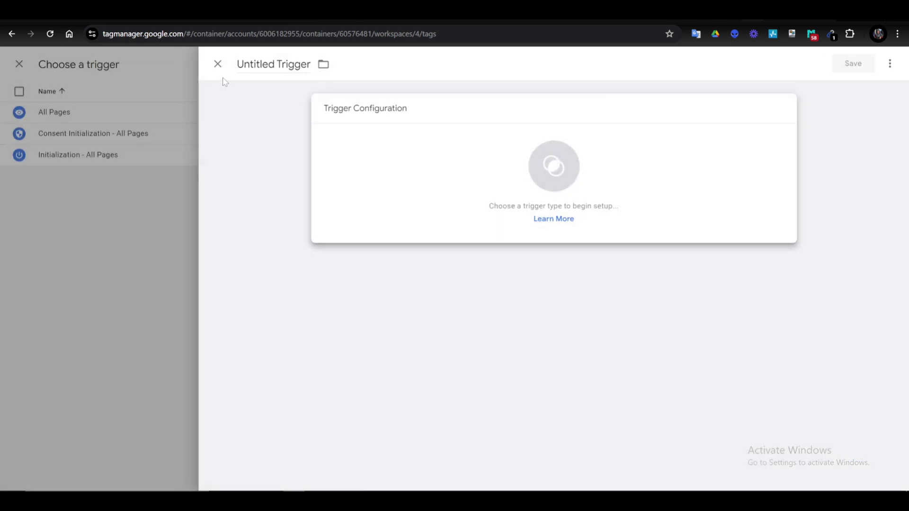
click(218, 64)
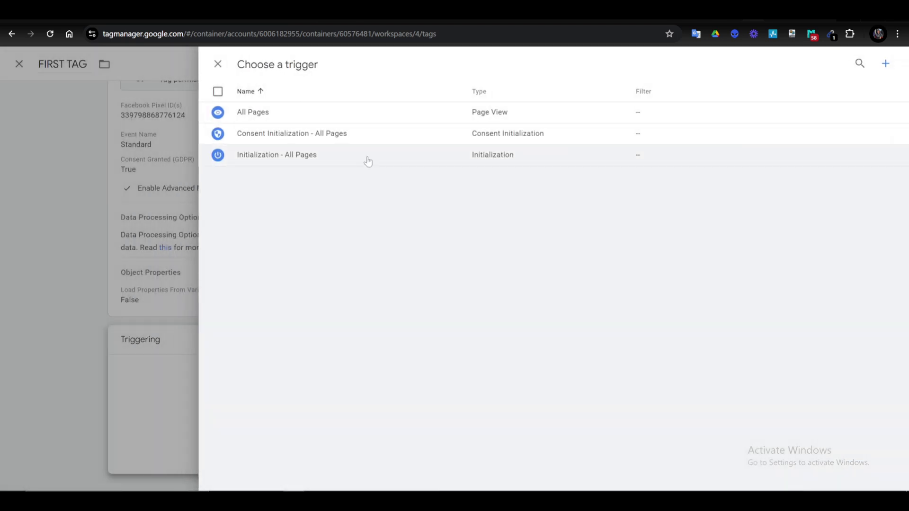
Set FIRST TAG to fire on All Pages, save it, and return to the Tags list
click(379, 117)
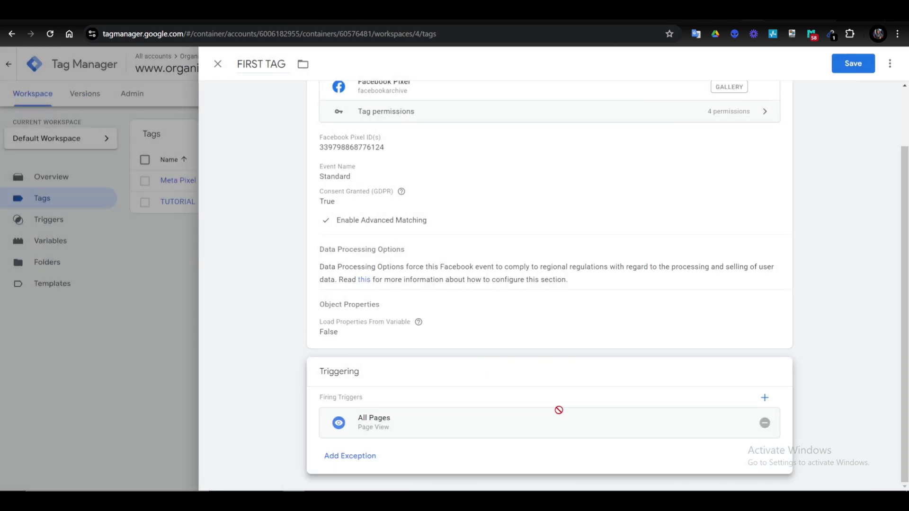
scroll(516, 284, up, 2)
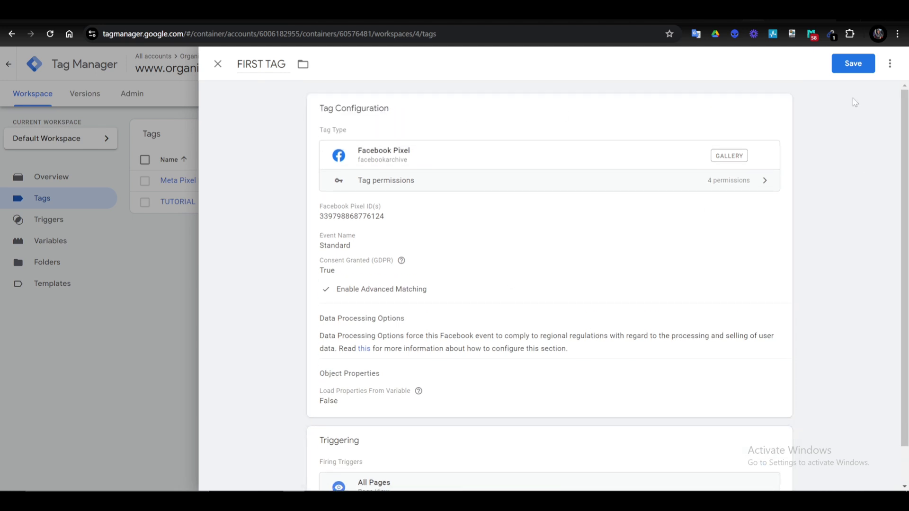
click(854, 69)
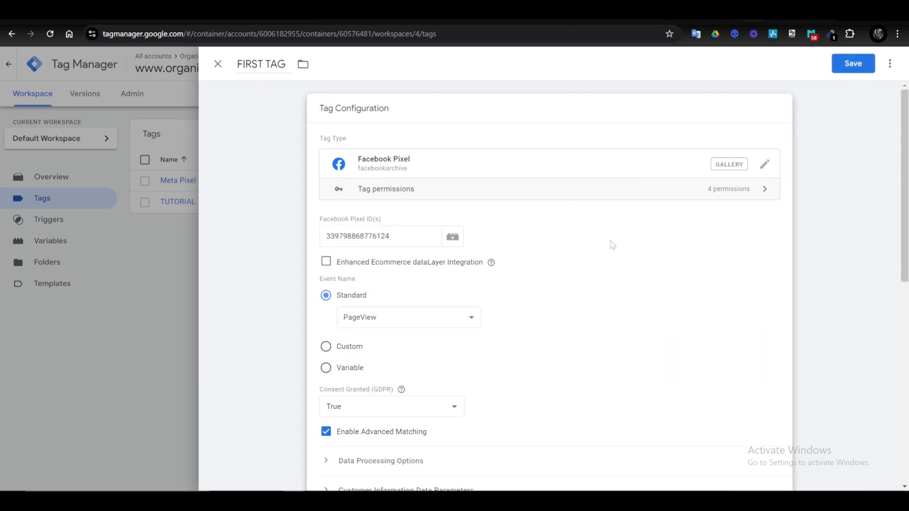
click(218, 64)
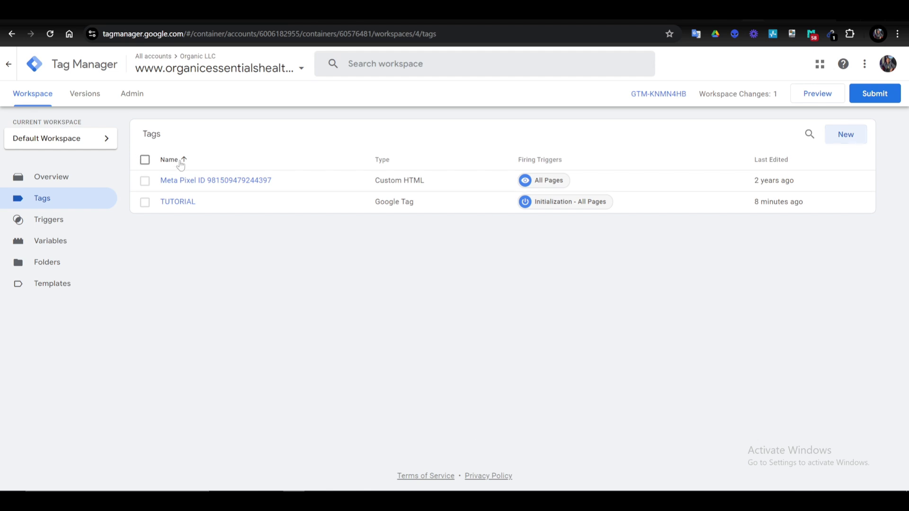
Tick only the Meta Pixel tag, review Submit Changes, and close it without publishing
click(144, 182)
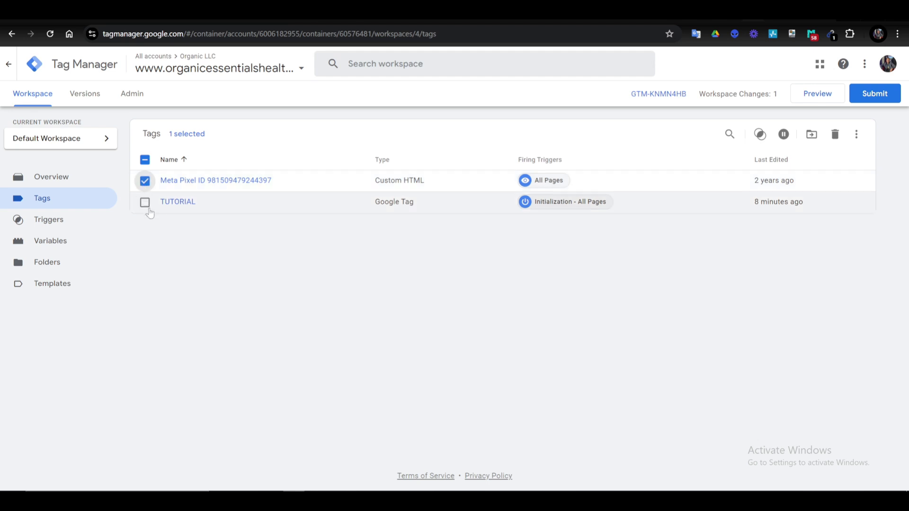
click(146, 204)
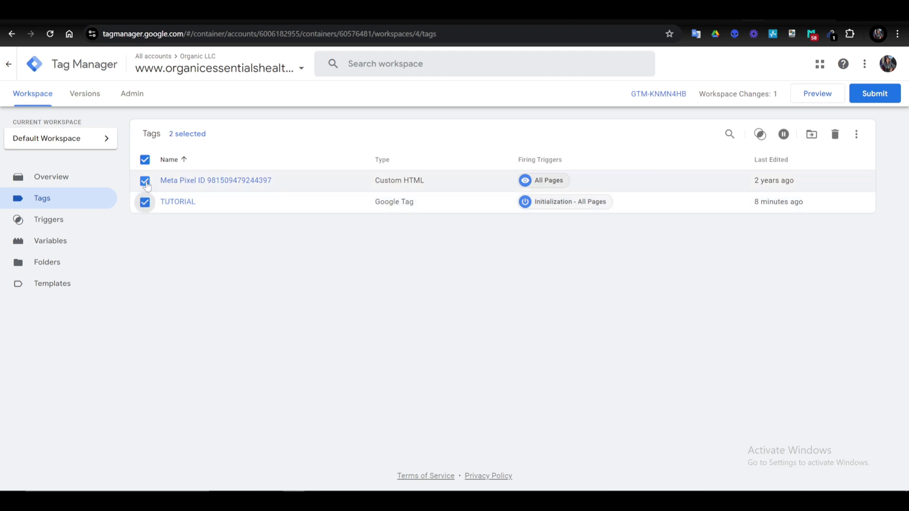
click(146, 204)
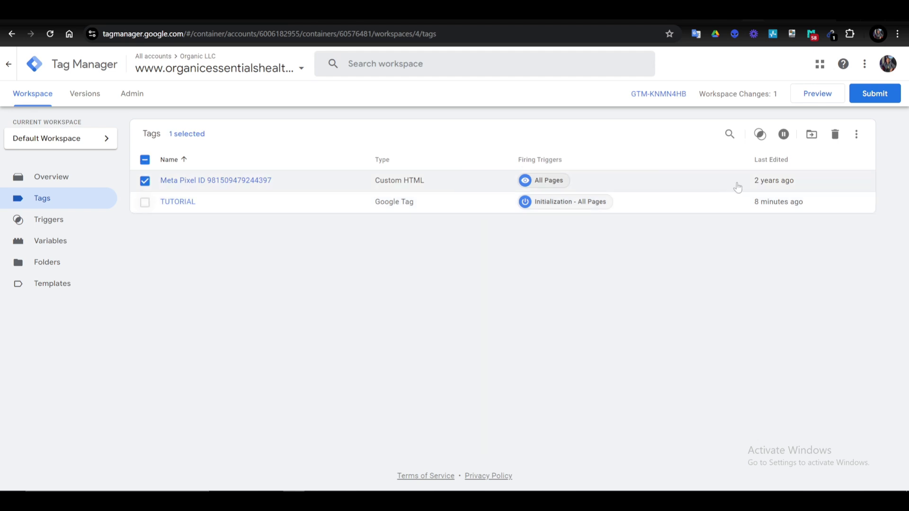
click(876, 93)
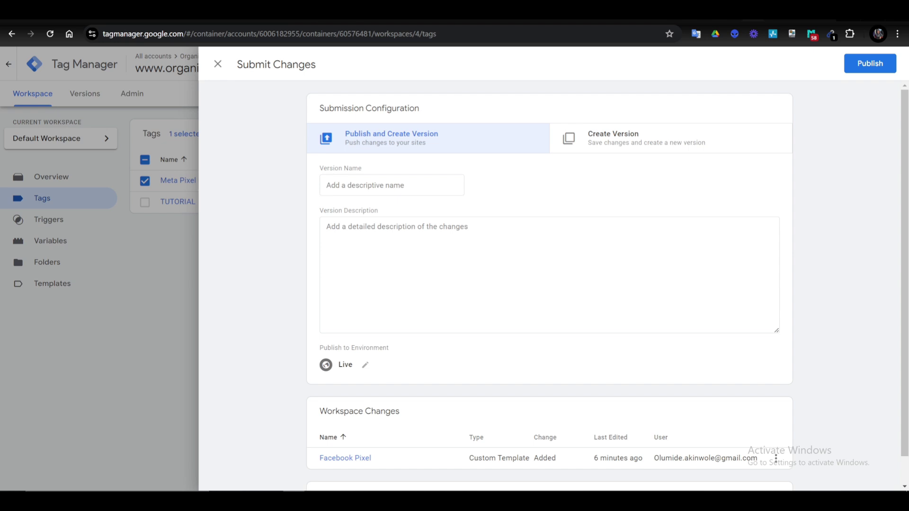
scroll(550, 285, down, 1)
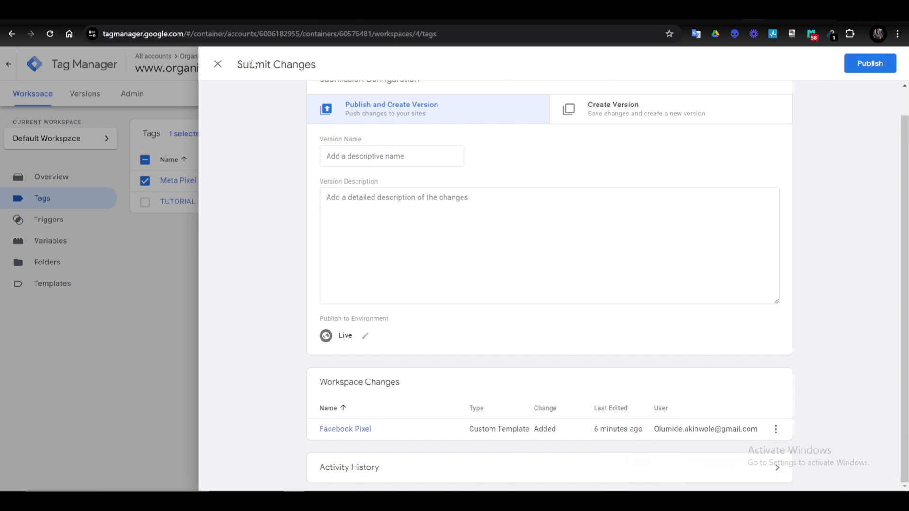
click(218, 64)
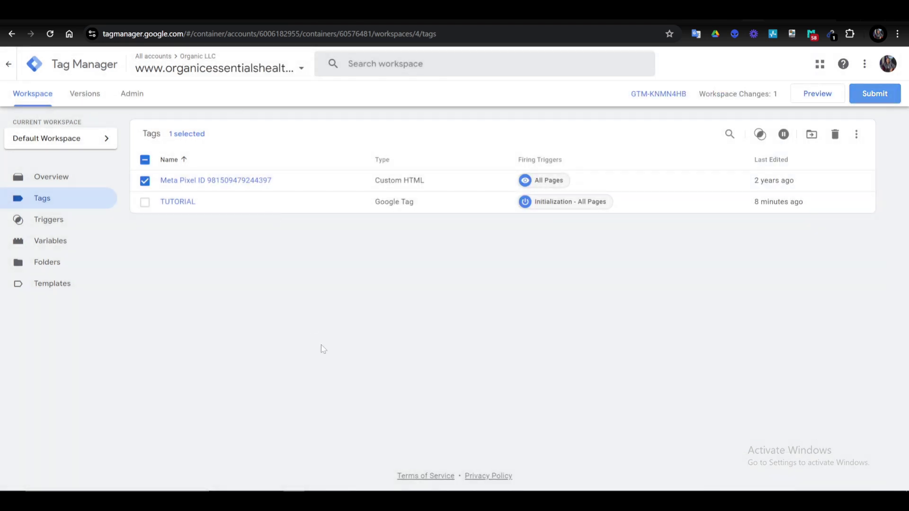